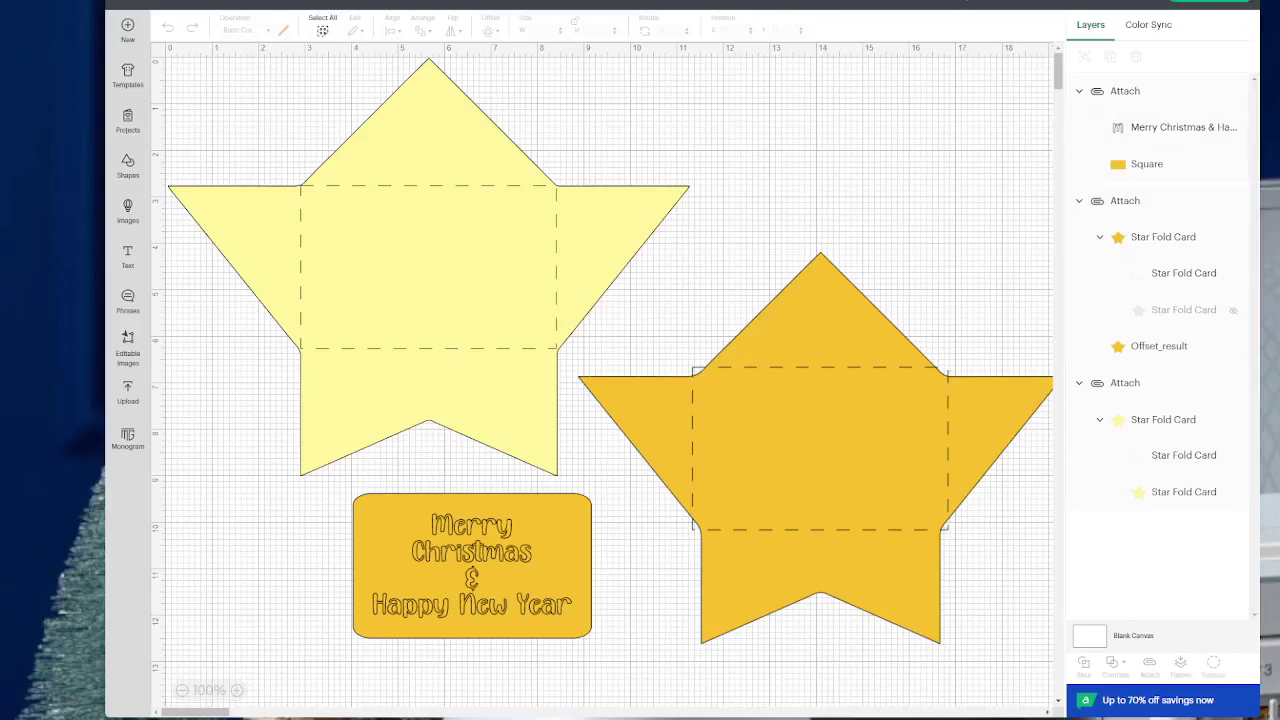
- Open the Make It mat preview for the two star cards and the greeting tag
{"action": "left_click", "coordinate": [1215, 3]}
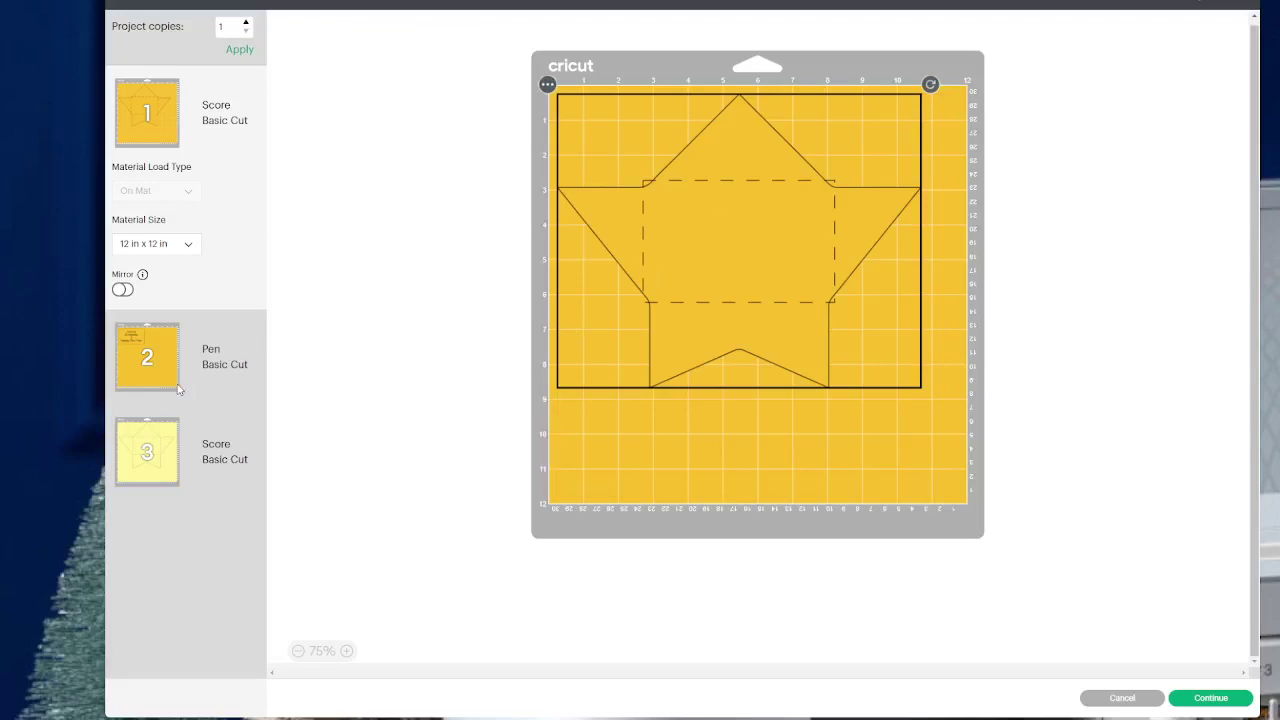
- Move the greeting tag from mat 2 onto mat 1 with the orange star
{"action": "left_click", "coordinate": [168, 341]}
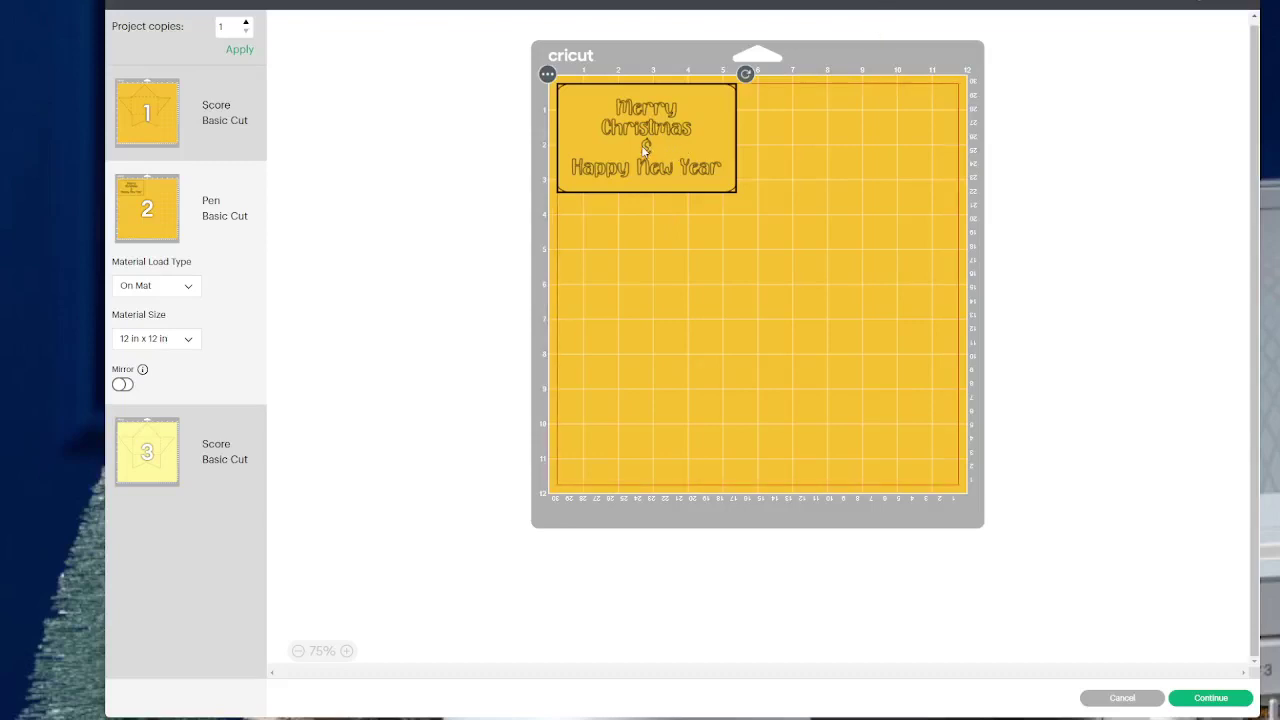
{"action": "left_click", "coordinate": [547, 74]}
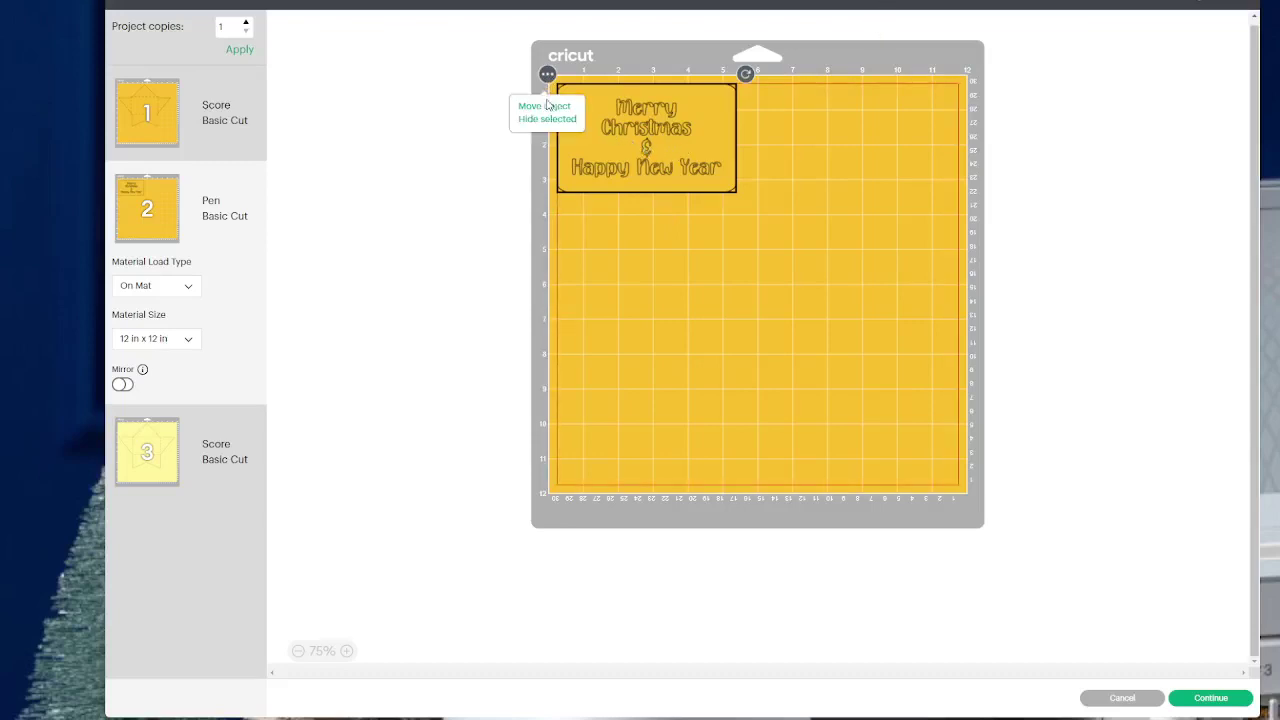
{"action": "left_click", "coordinate": [547, 107]}
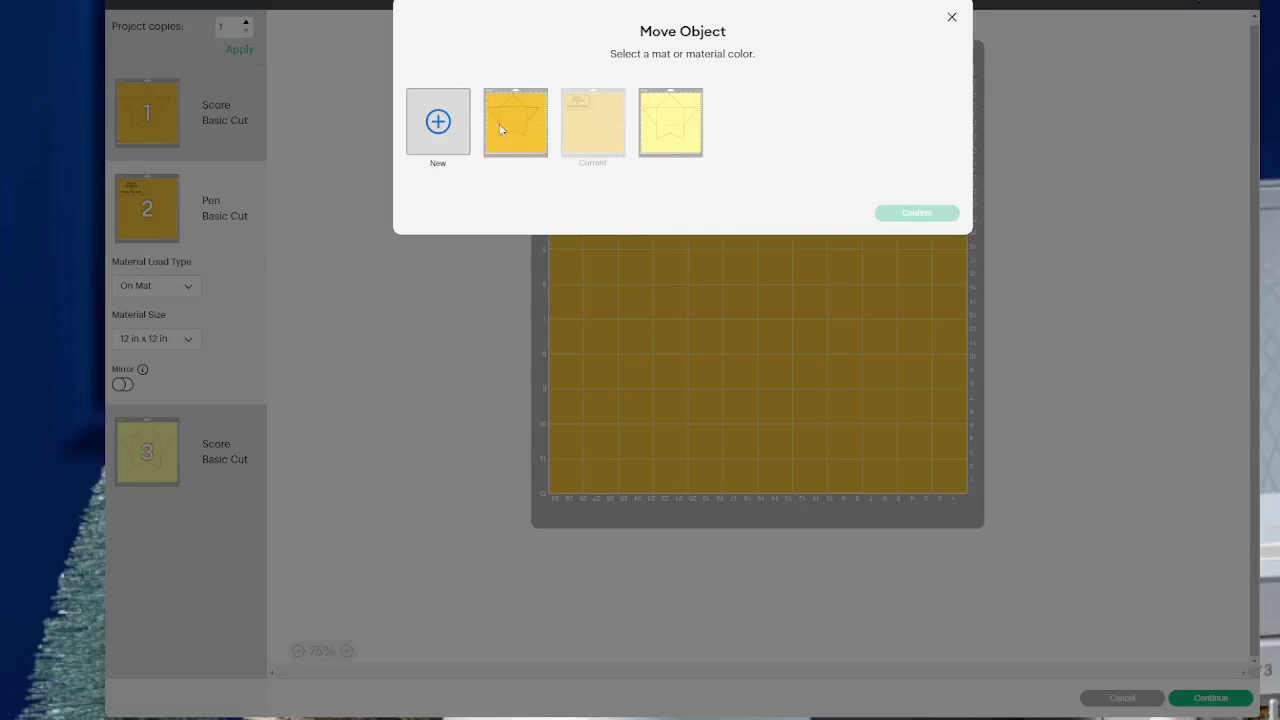
{"action": "left_click", "coordinate": [513, 128]}
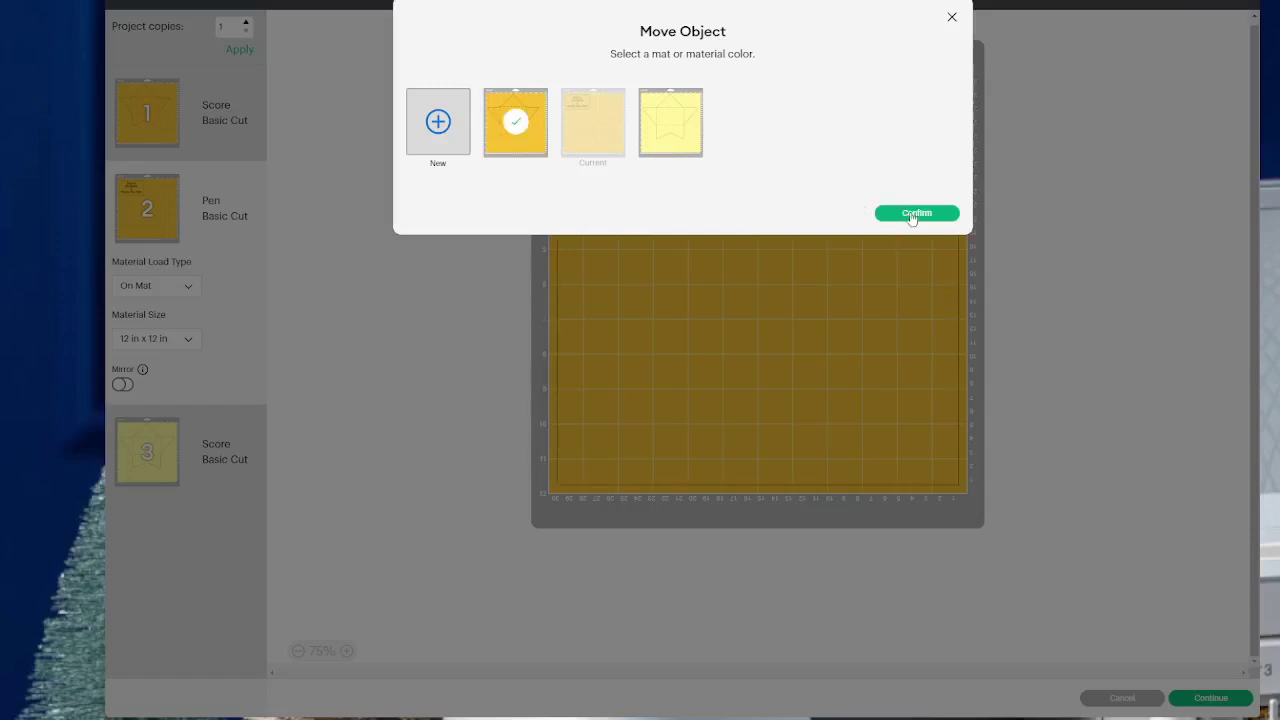
{"action": "left_click", "coordinate": [912, 214]}
- Rotate the greeting tag sideways into mat 1's lower-right corner, then view mat 3
{"action": "left_click", "coordinate": [688, 257]}
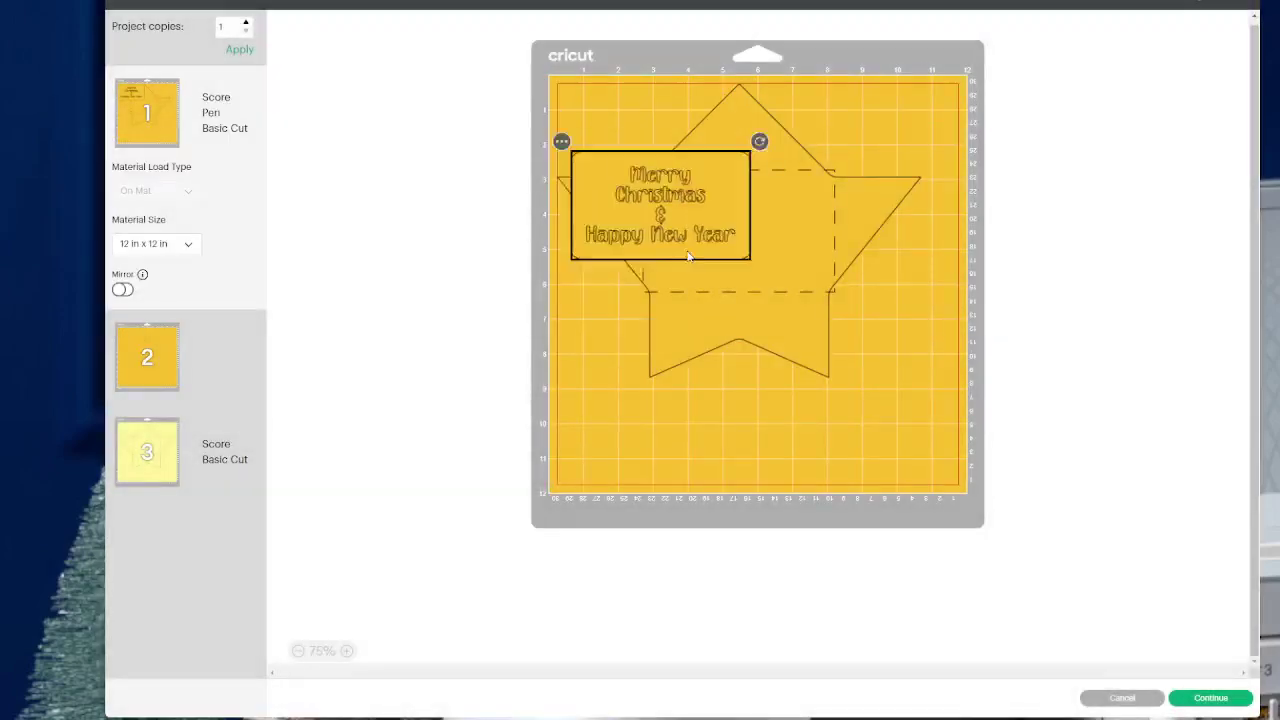
{"action": "left_click_drag", "start_coordinate": [688, 257], "coordinate": [757, 487]}
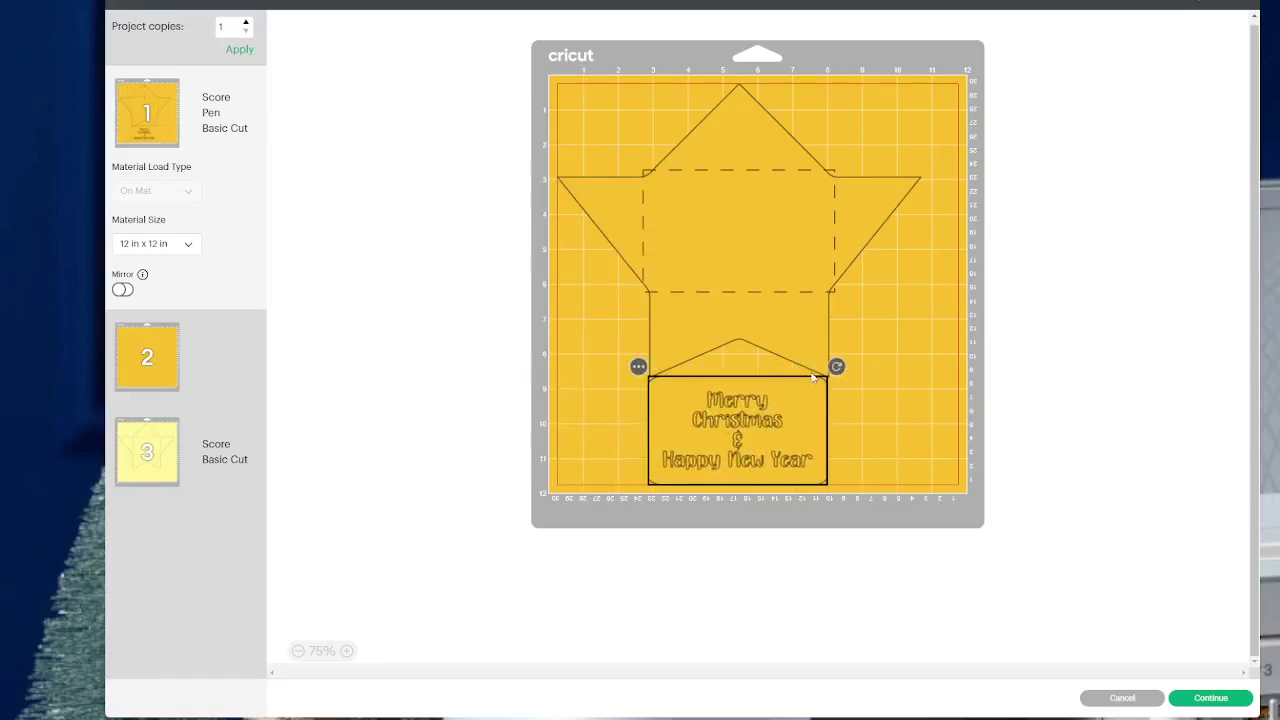
{"action": "left_click_drag", "start_coordinate": [788, 410], "coordinate": [886, 398]}
{"action": "left_click_drag", "start_coordinate": [932, 360], "coordinate": [908, 538]}
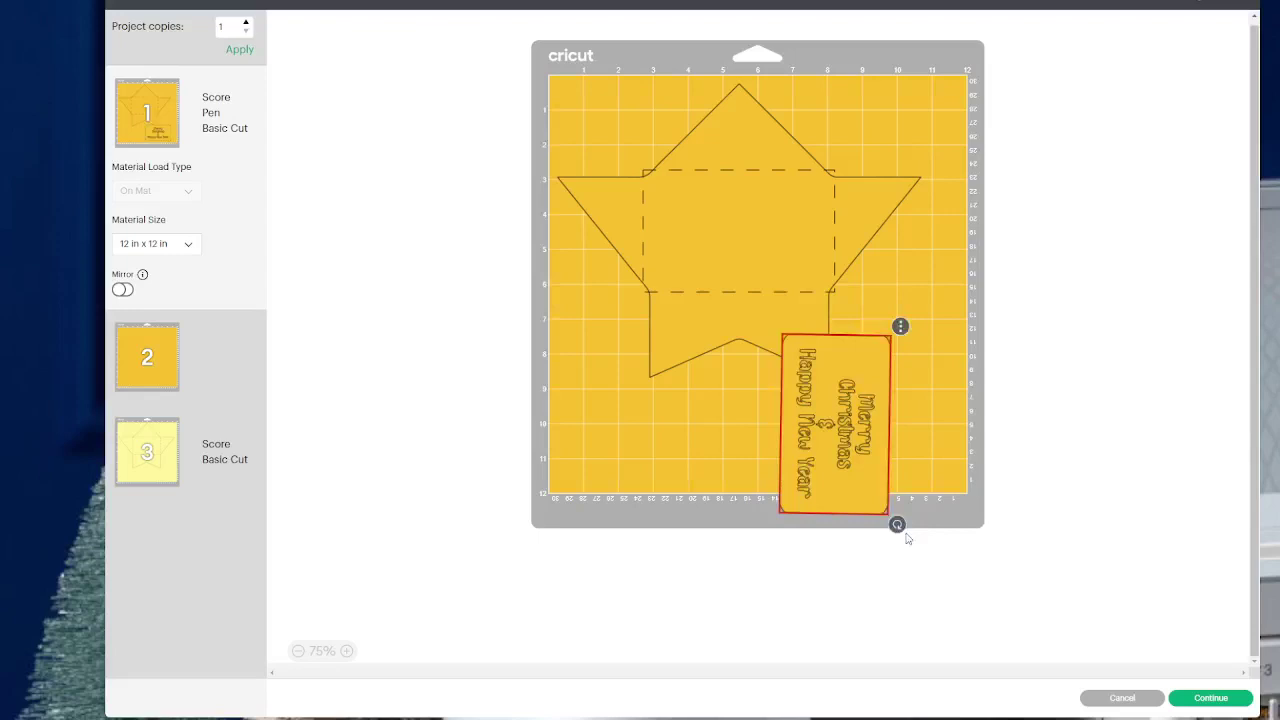
{"action": "left_click_drag", "start_coordinate": [844, 460], "coordinate": [912, 430]}
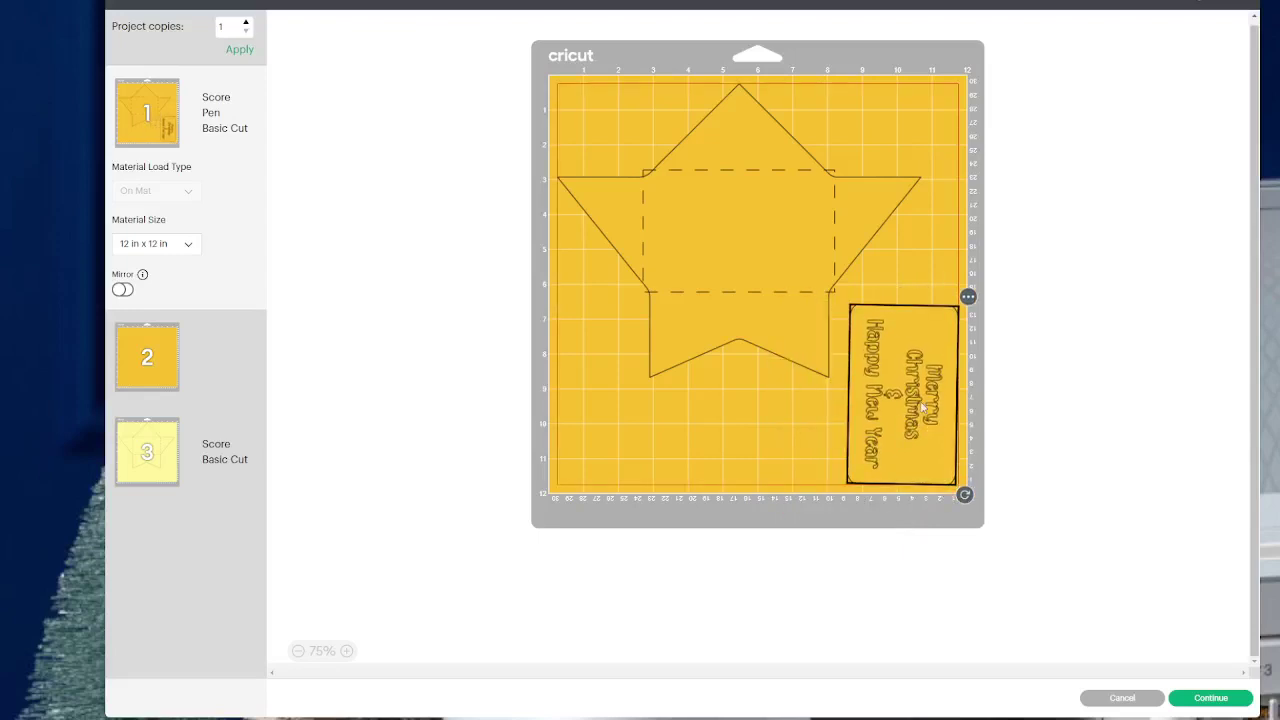
{"action": "left_click_drag", "start_coordinate": [968, 495], "coordinate": [971, 494]}
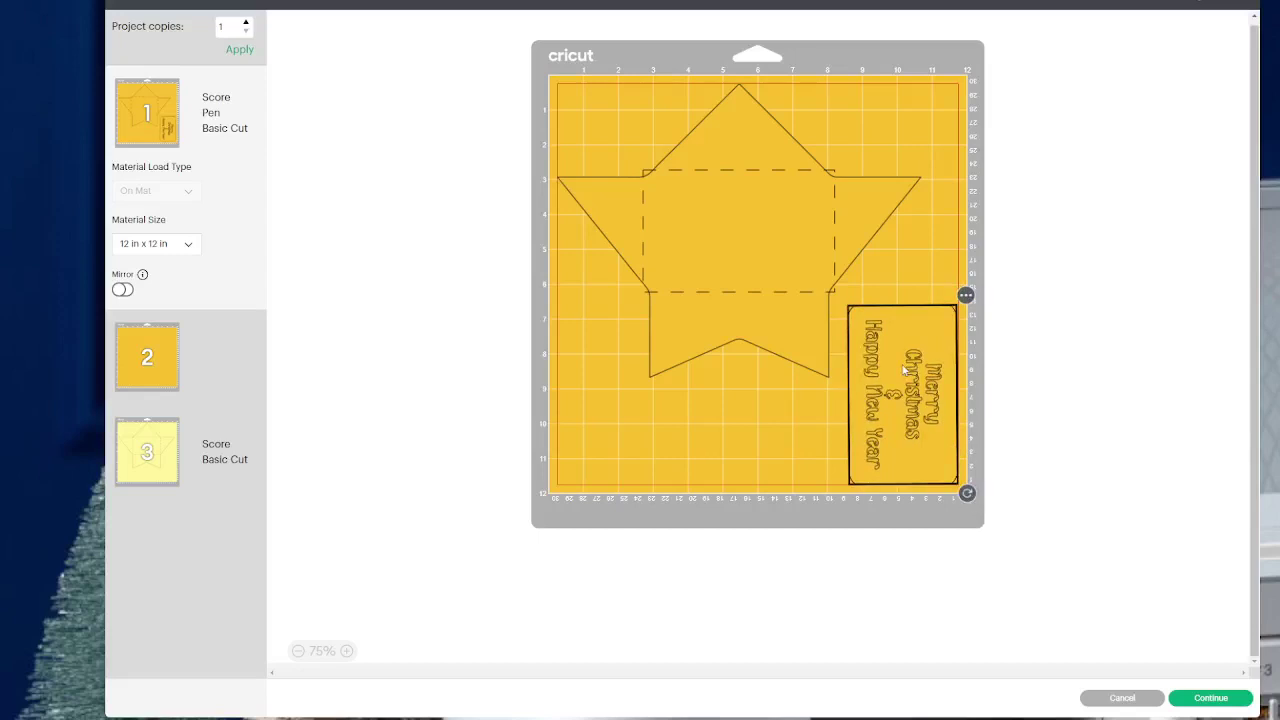
{"action": "left_click", "coordinate": [158, 457]}
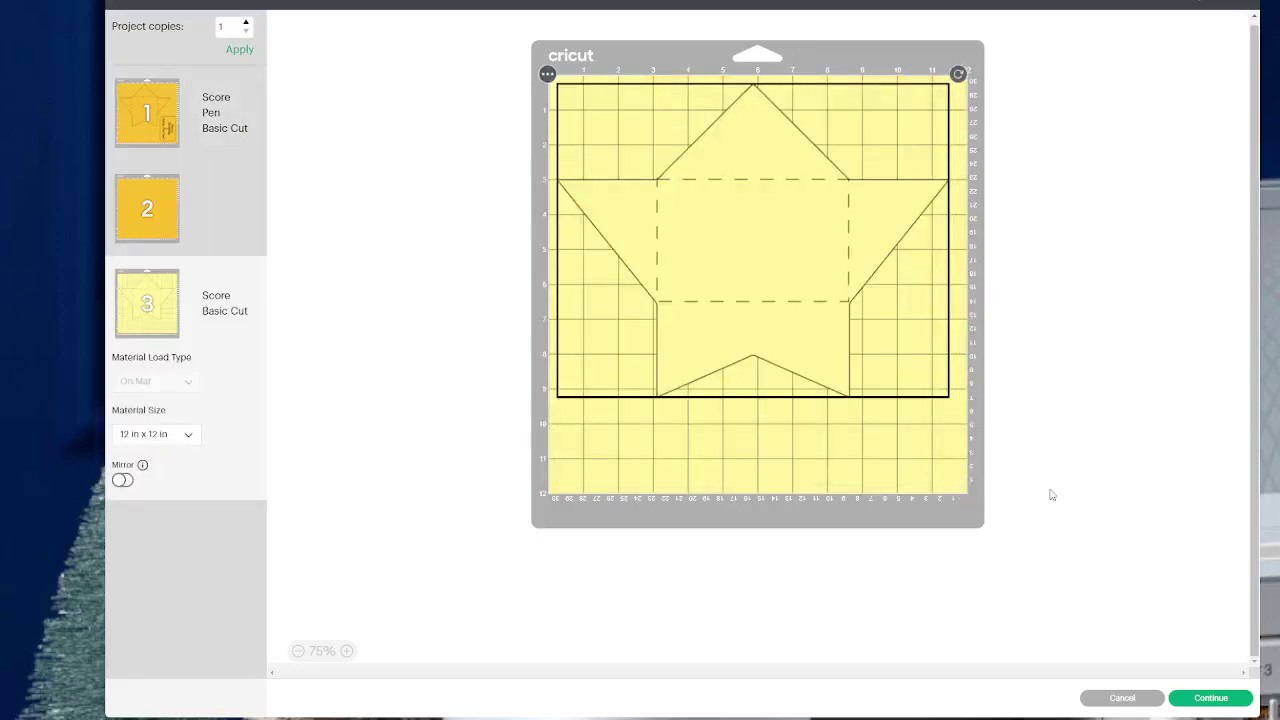
- Back on the canvas, add a square sized 11.5 in wide
{"action": "left_click", "coordinate": [1110, 694]}
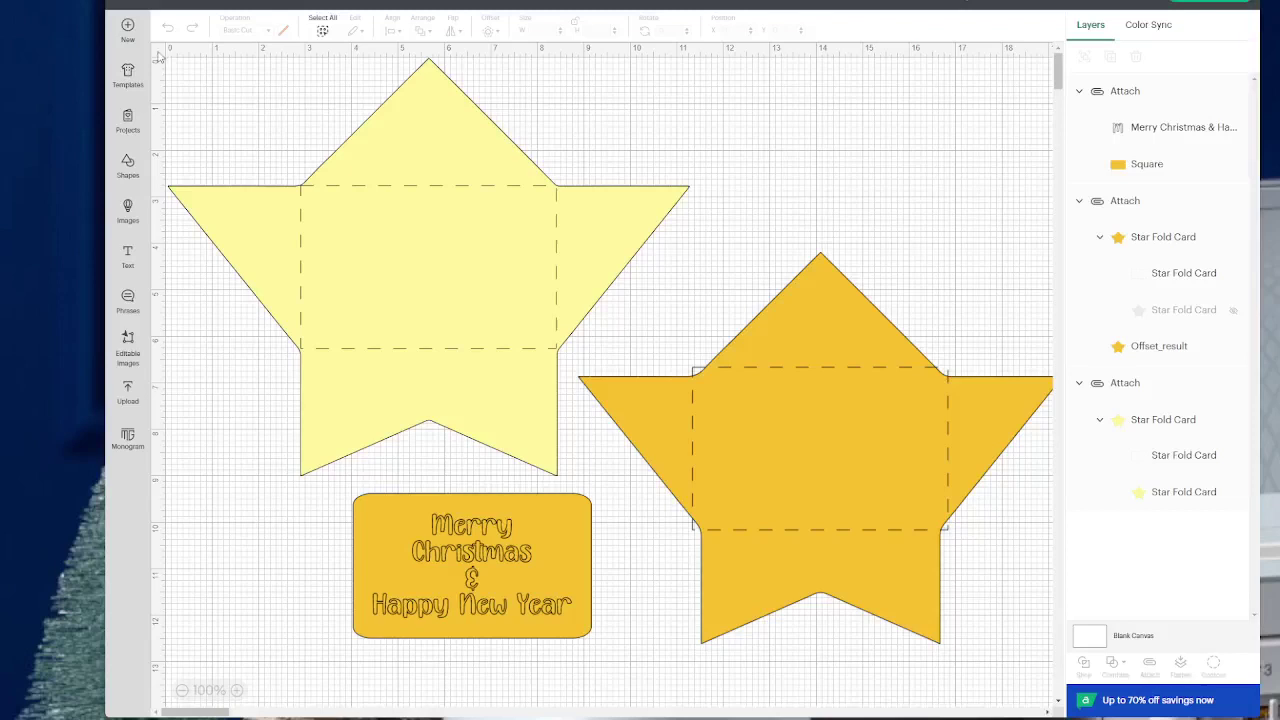
{"action": "left_click", "coordinate": [127, 162]}
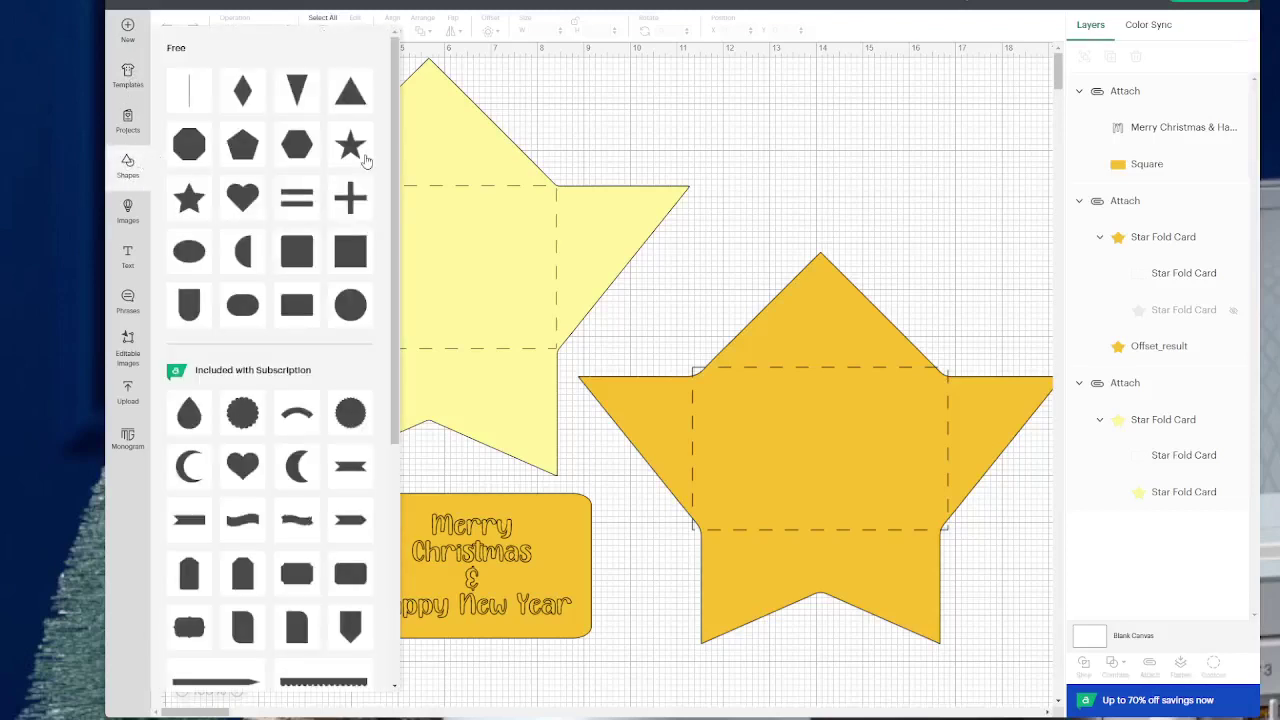
{"action": "left_click", "coordinate": [345, 257]}
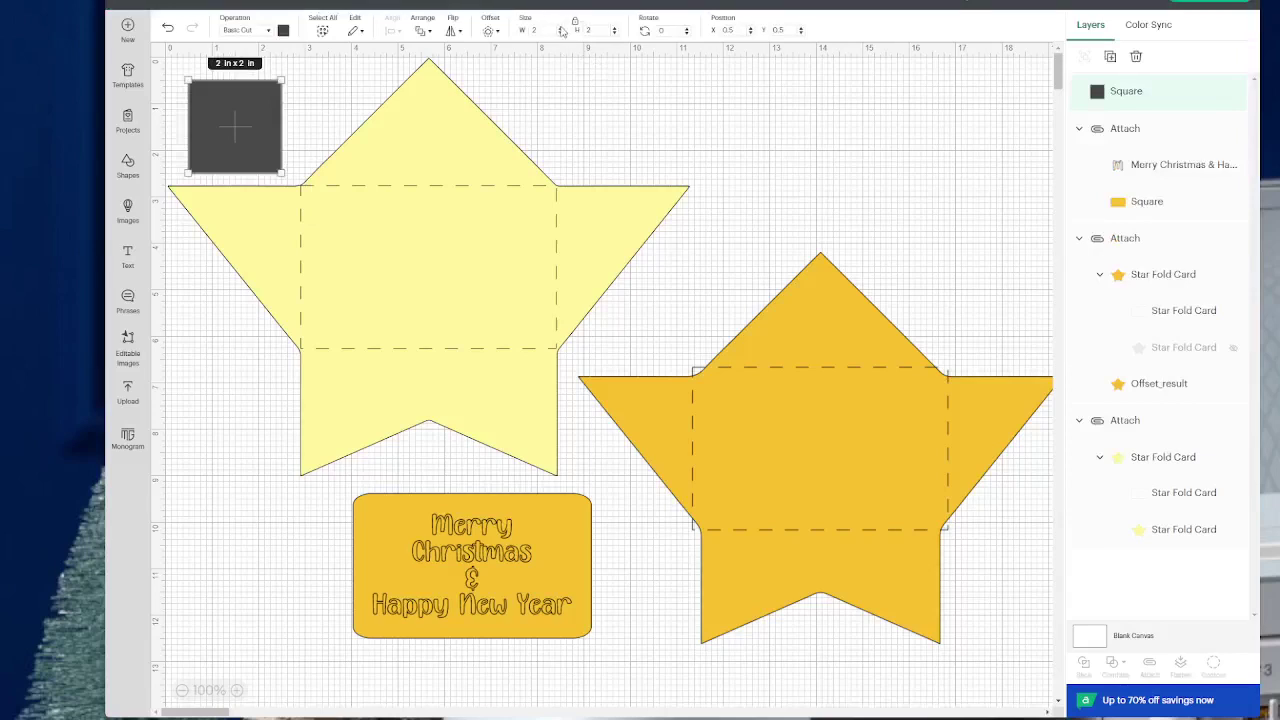
{"action": "left_click", "coordinate": [547, 31]}
{"action": "key", "text": "Return"}
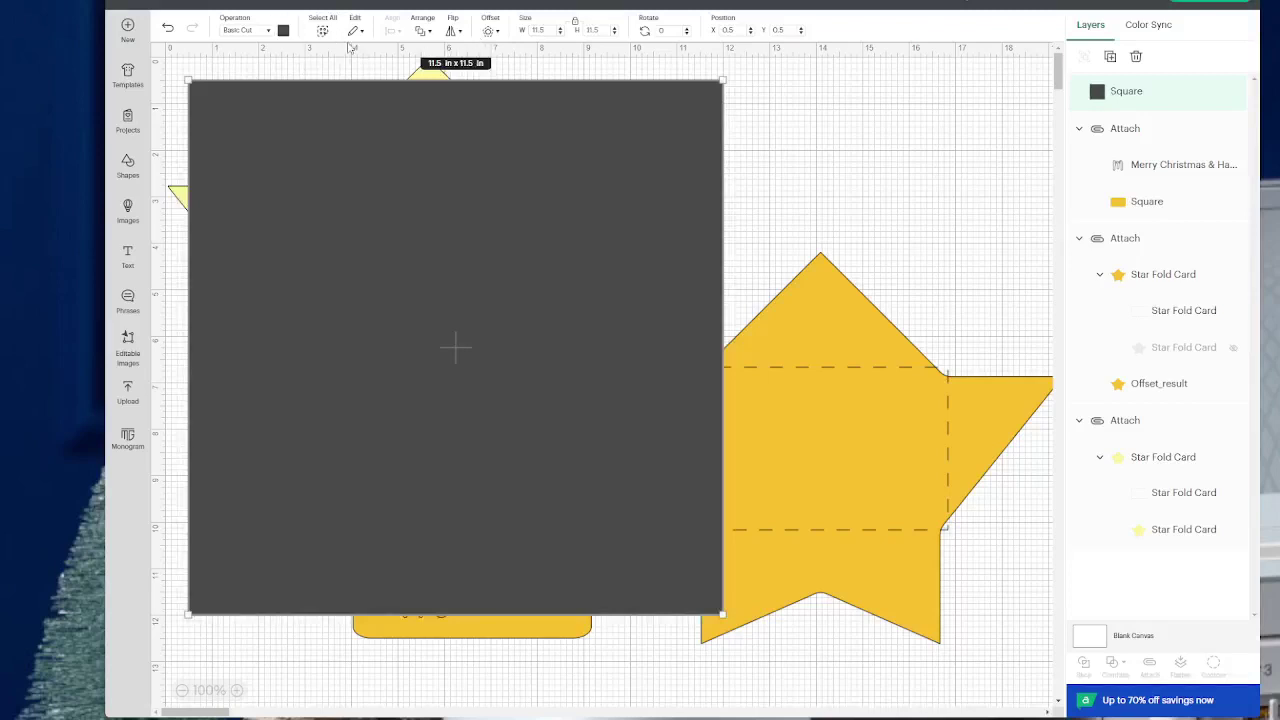
- Colour the square light green and send it to the back
{"action": "left_click", "coordinate": [284, 32]}
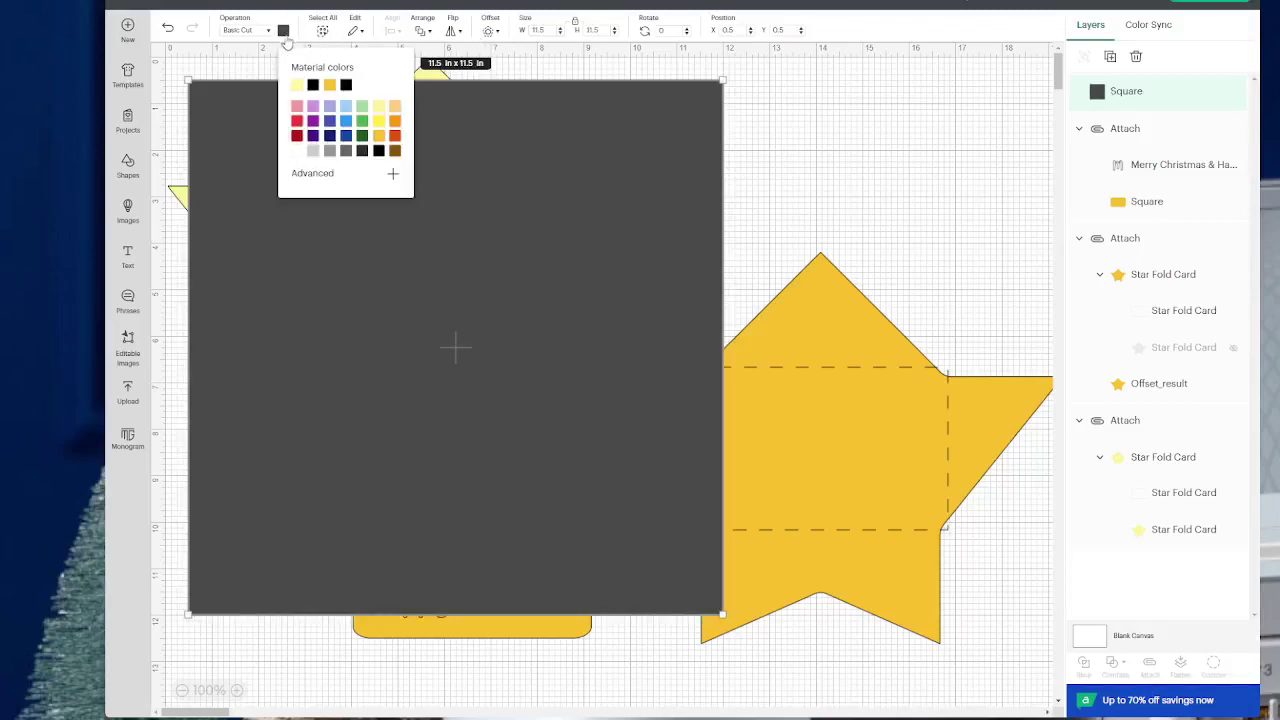
{"action": "left_click", "coordinate": [362, 106]}
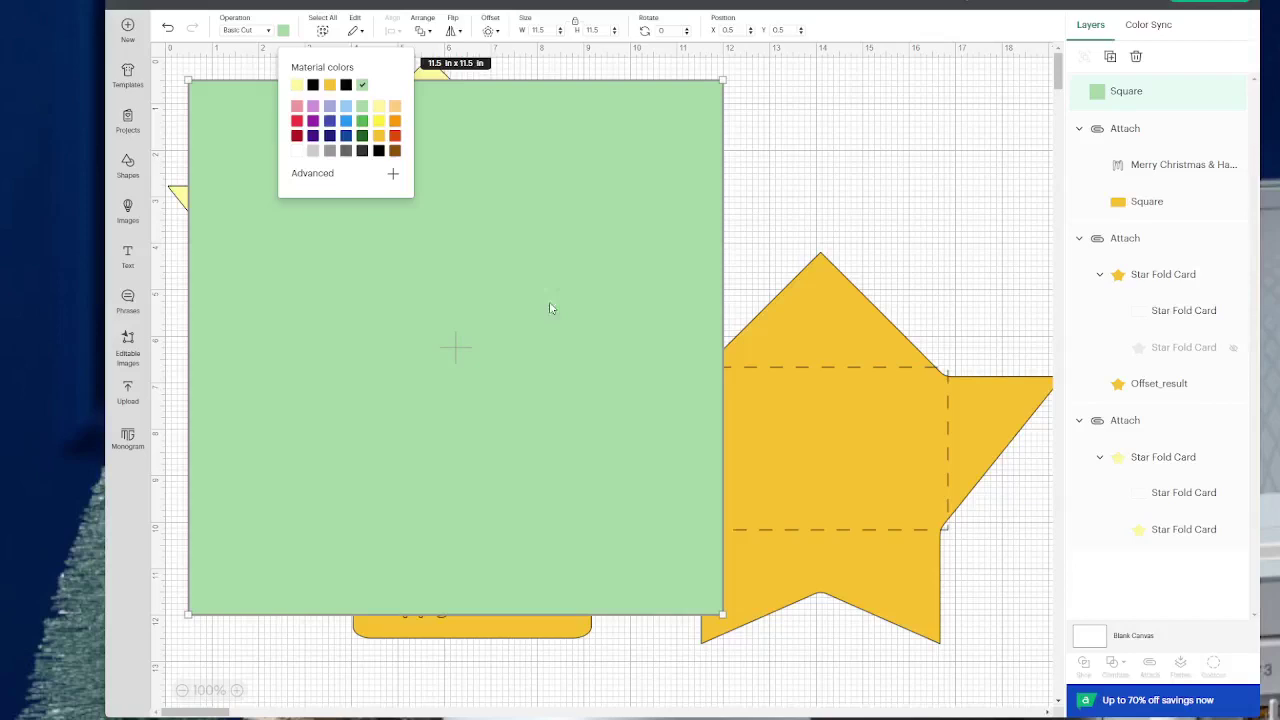
{"action": "left_click", "coordinate": [425, 31]}
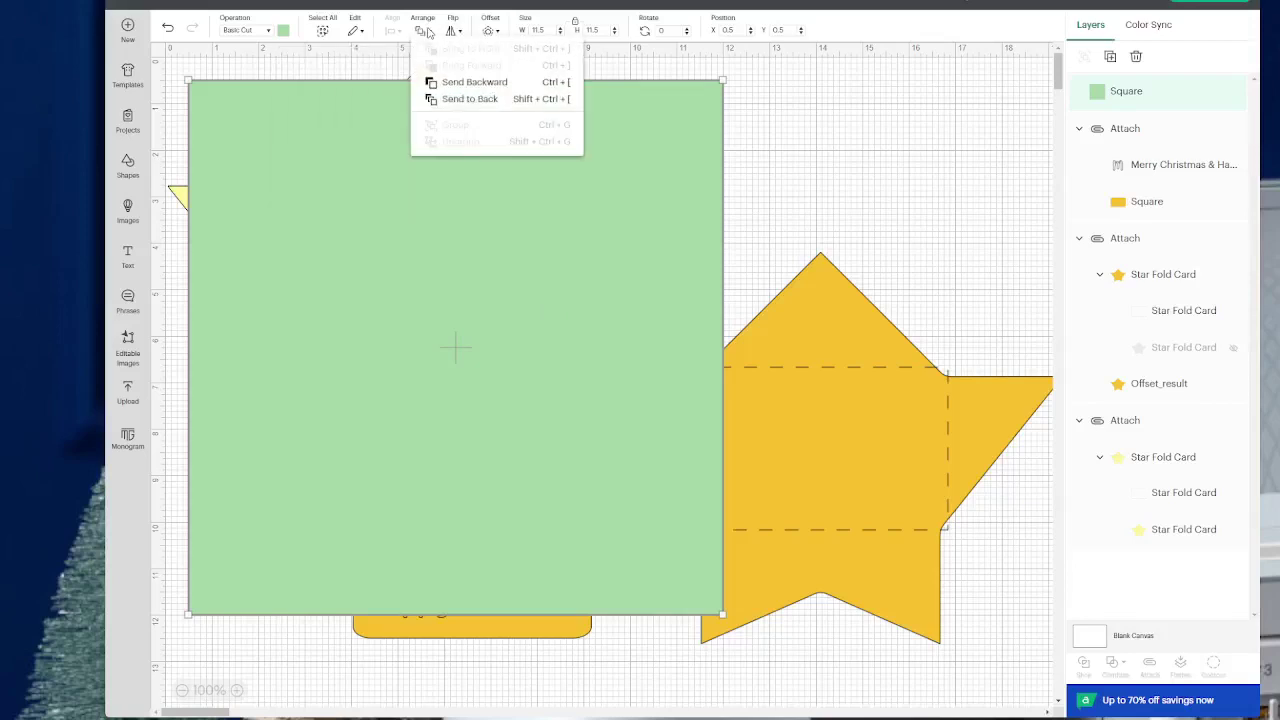
{"action": "left_click", "coordinate": [469, 99]}
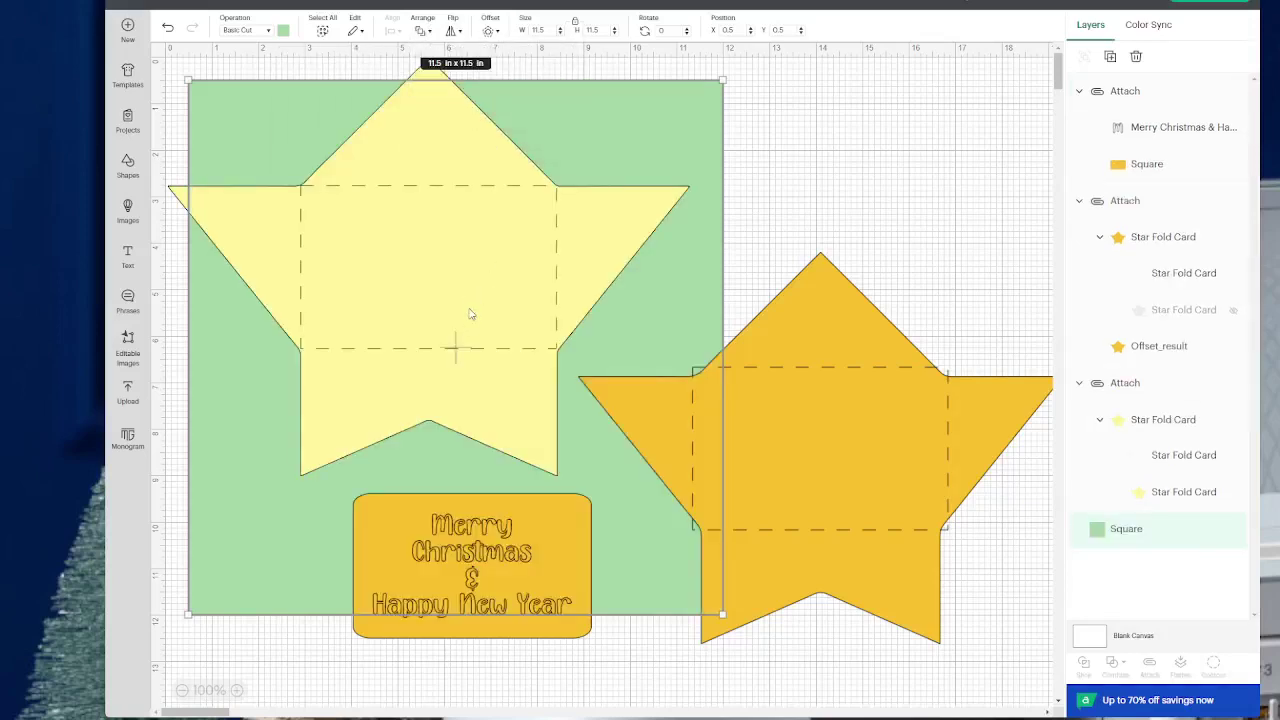
- Move the pale star below, and place the orange star on the green square
{"action": "left_click_drag", "start_coordinate": [470, 275], "coordinate": [716, 287]}
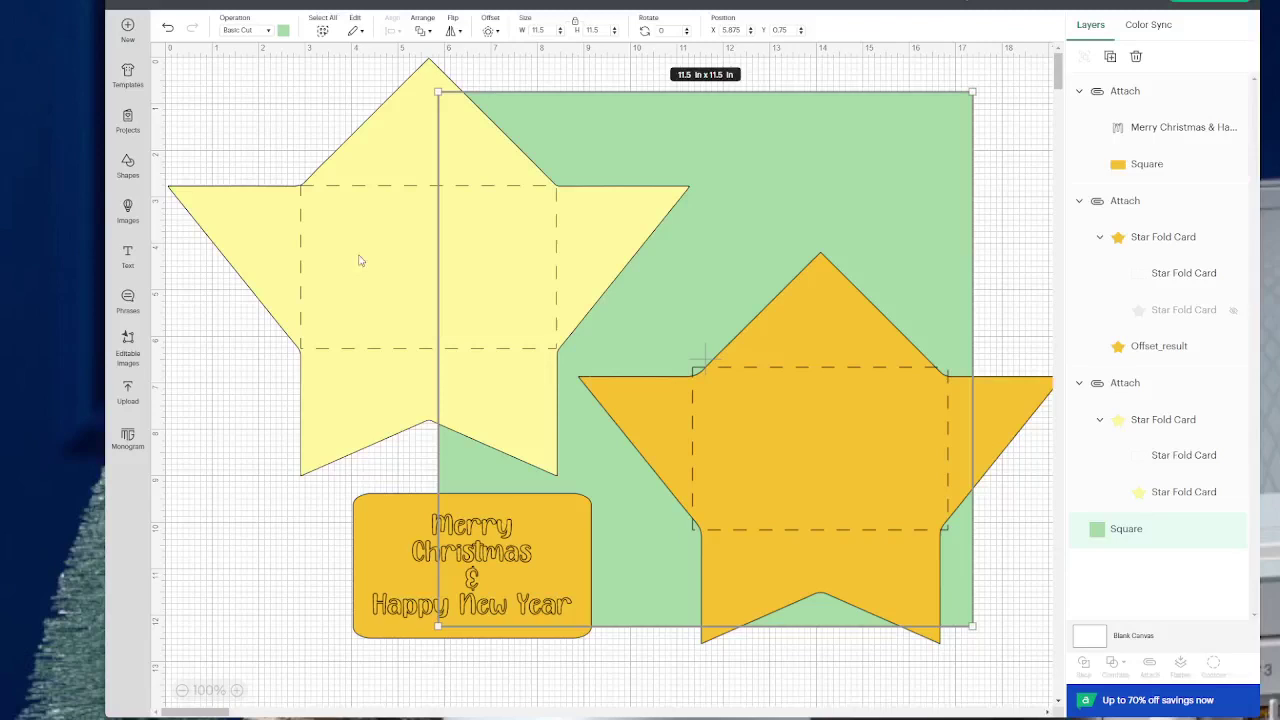
{"action": "left_click_drag", "start_coordinate": [342, 230], "coordinate": [336, 715]}
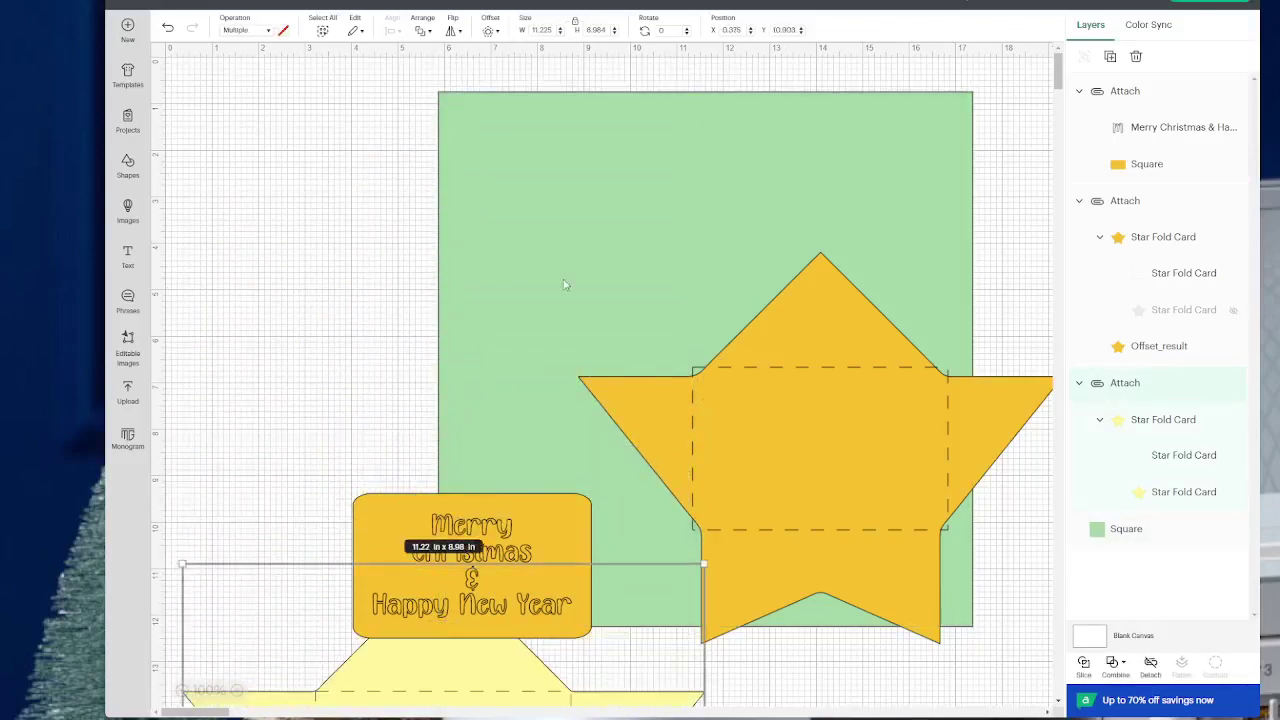
{"action": "left_click_drag", "start_coordinate": [564, 285], "coordinate": [359, 219]}
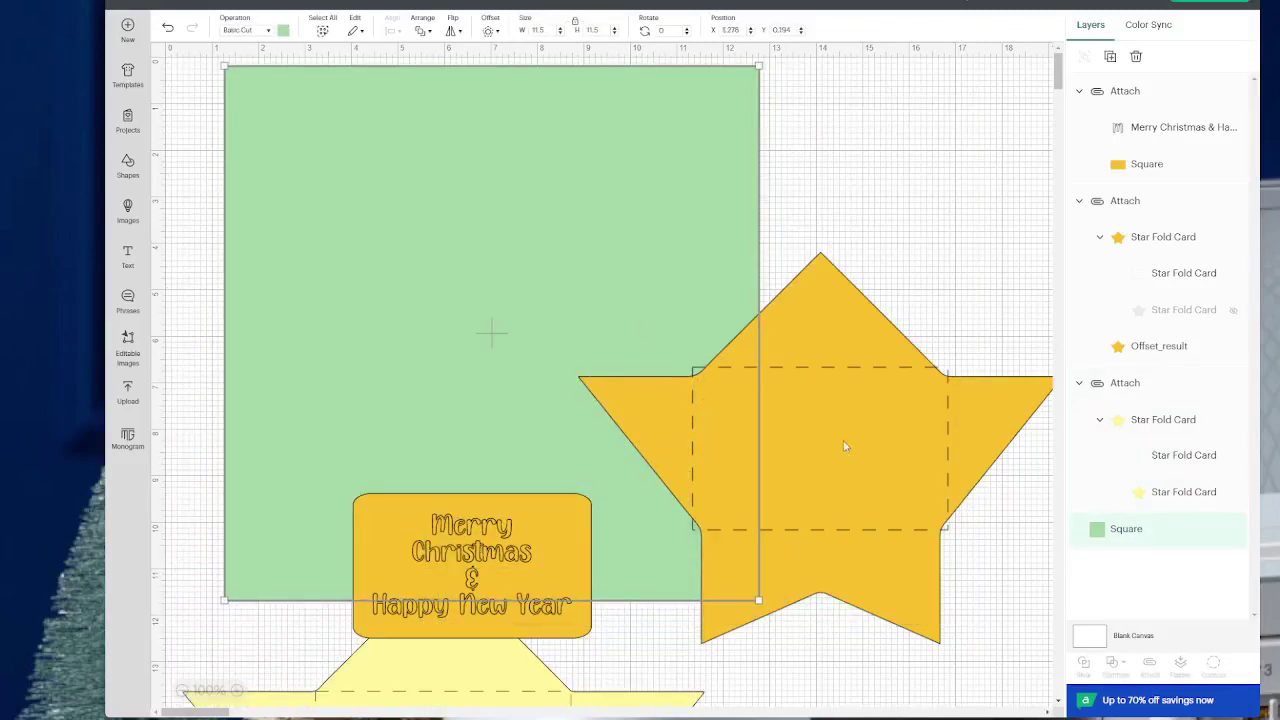
{"action": "mouse_move", "coordinate": [844, 446]}
{"action": "left_mouse_down"}
{"action": "mouse_move", "coordinate": [878, 402]}
{"action": "mouse_move", "coordinate": [494, 250]}
{"action": "mouse_move", "coordinate": [548, 250]}
{"action": "mouse_move", "coordinate": [537, 263]}
{"action": "left_mouse_up"}
- Rotate the greeting tag 90° and align it against the square's right edge
{"action": "left_click_drag", "start_coordinate": [545, 547], "coordinate": [713, 513]}
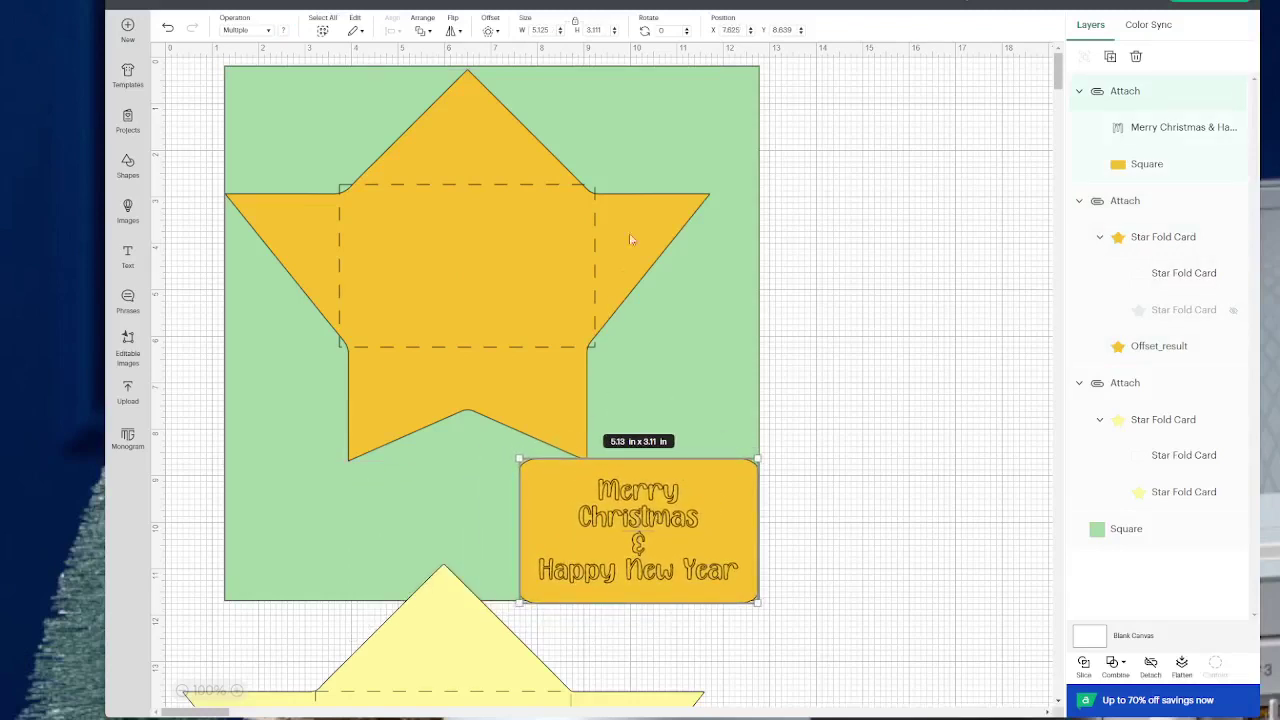
{"action": "left_click", "coordinate": [672, 31]}
{"action": "key", "text": "Return"}
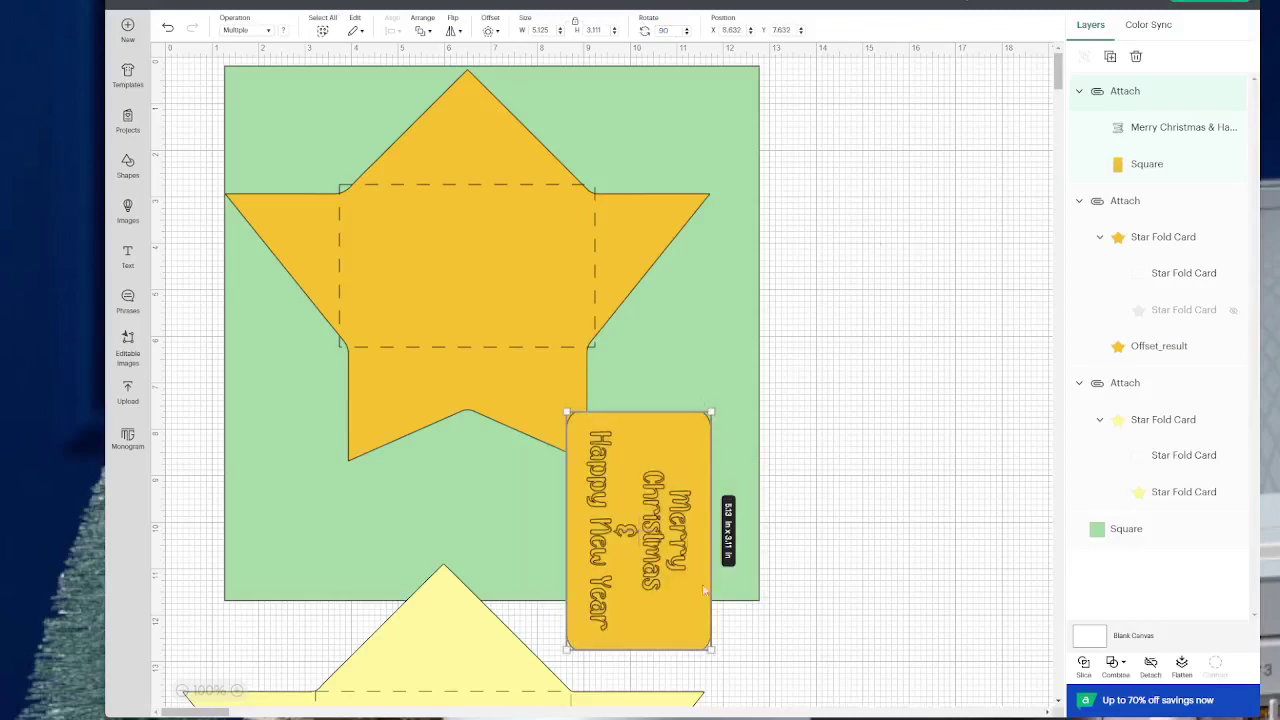
{"action": "left_click_drag", "start_coordinate": [664, 578], "coordinate": [701, 518]}
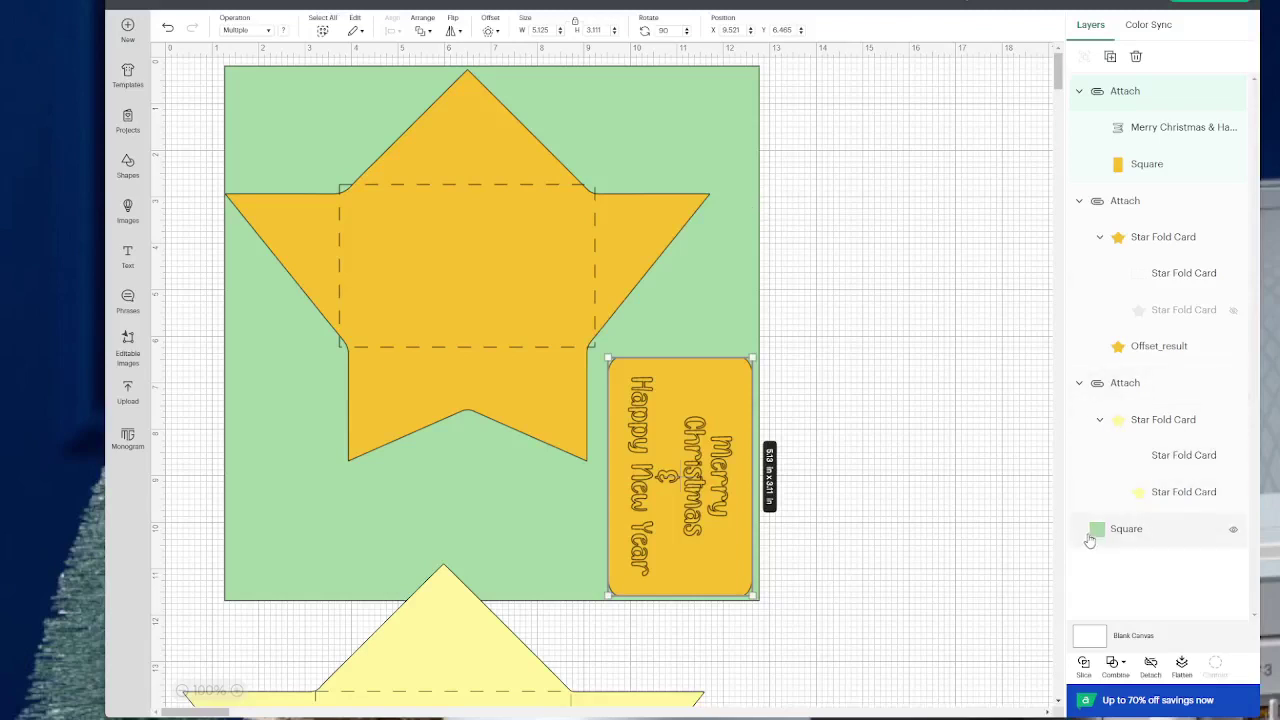
- Hide the Square layer, attach the orange star and greeting tag, and reopen Make It
{"action": "left_click", "coordinate": [1234, 533]}
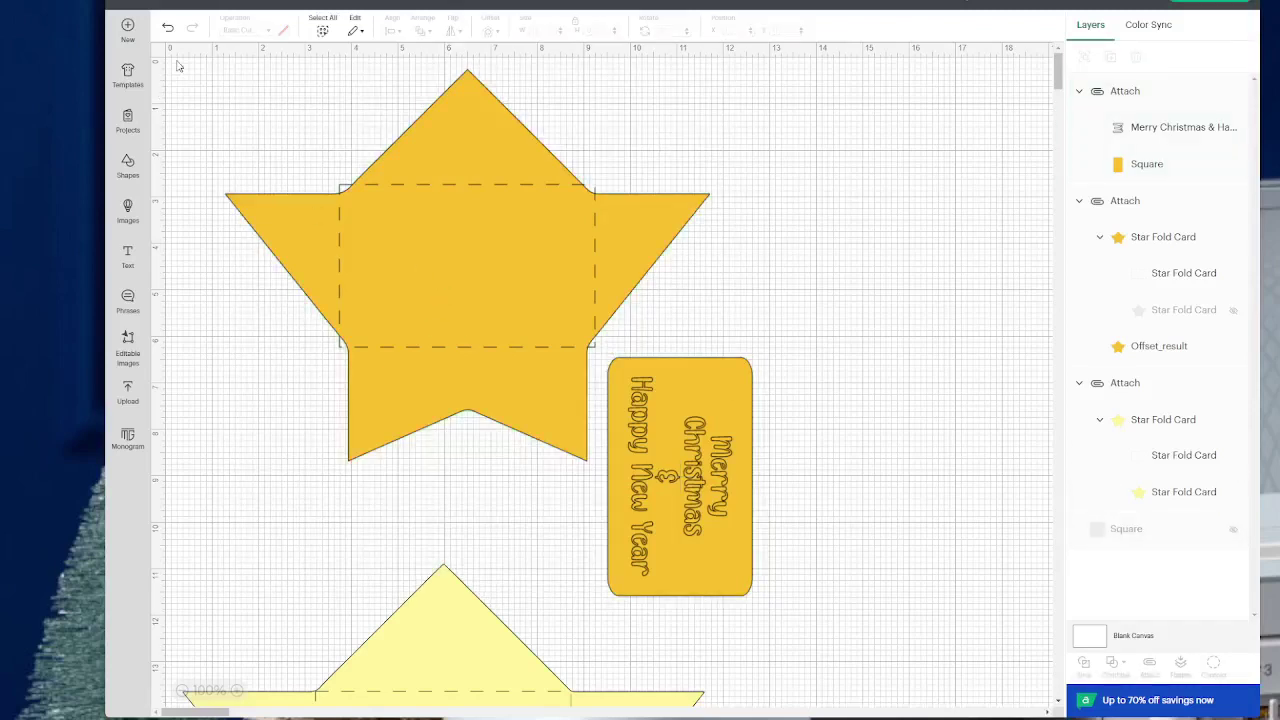
{"action": "left_click_drag", "start_coordinate": [178, 66], "coordinate": [755, 510]}
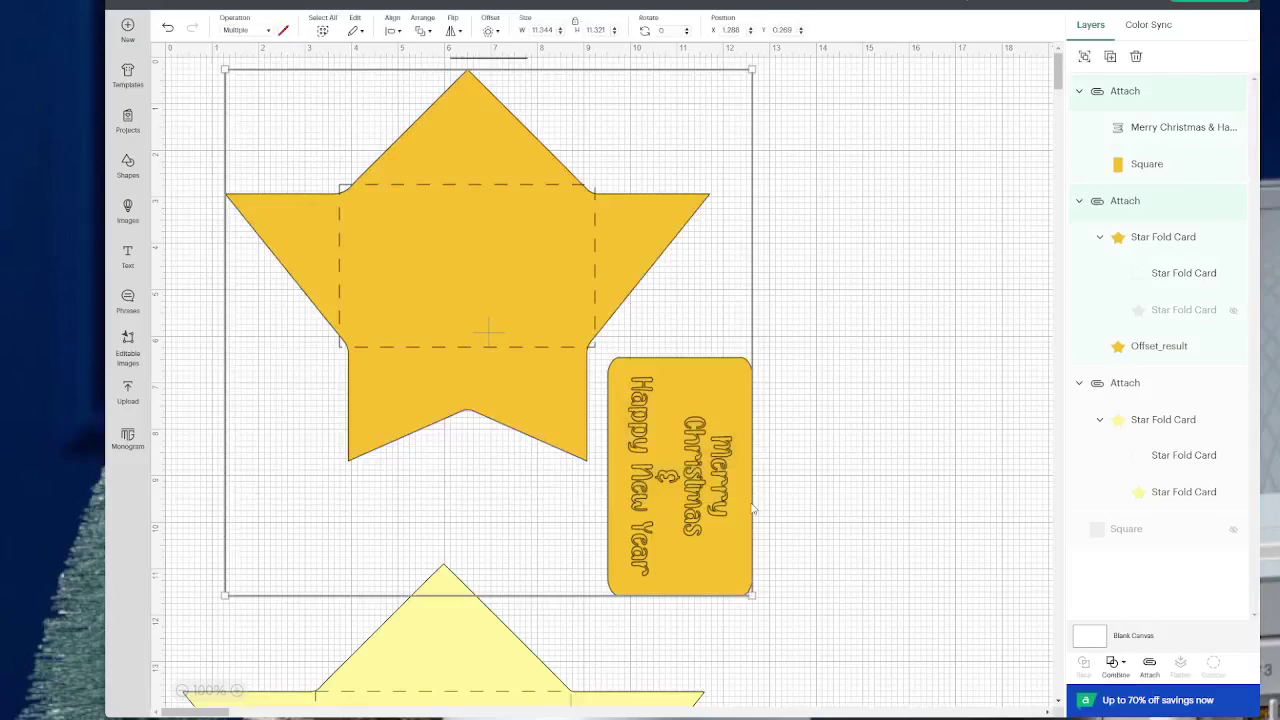
{"action": "left_click", "coordinate": [1150, 666]}
{"action": "left_click_drag", "start_coordinate": [400, 276], "coordinate": [450, 296]}
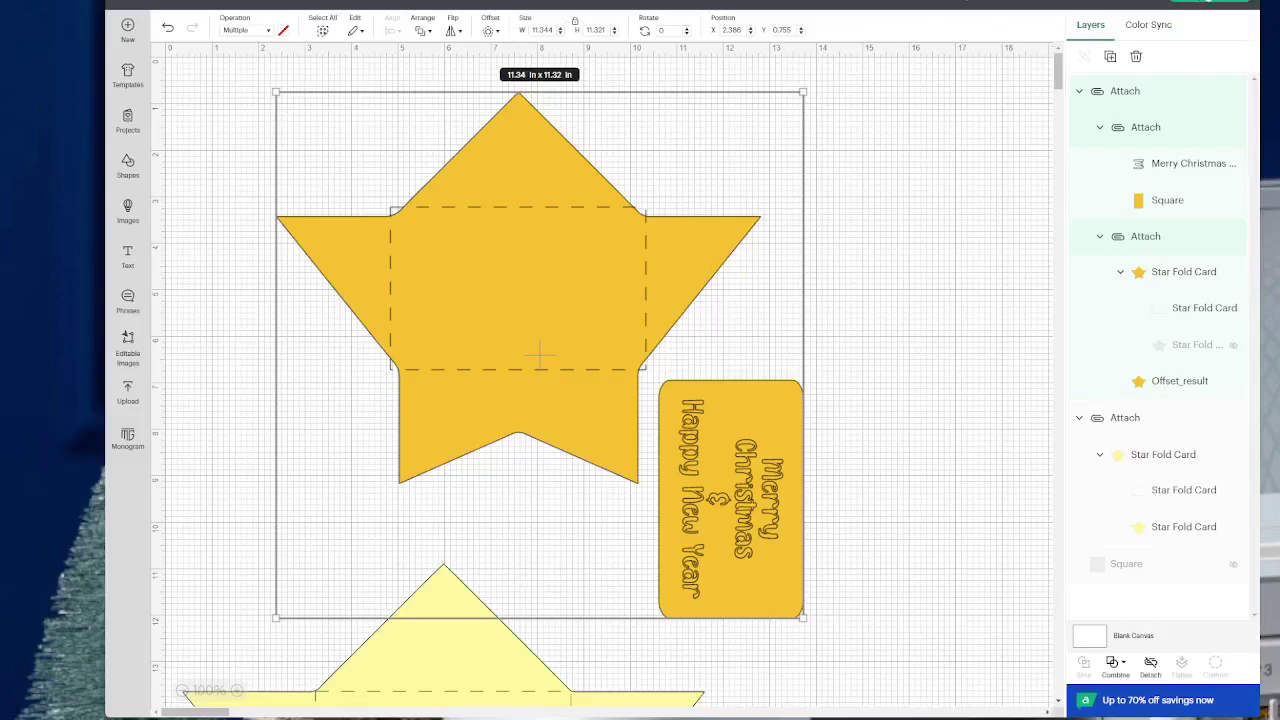
{"action": "left_click", "coordinate": [1210, 2]}
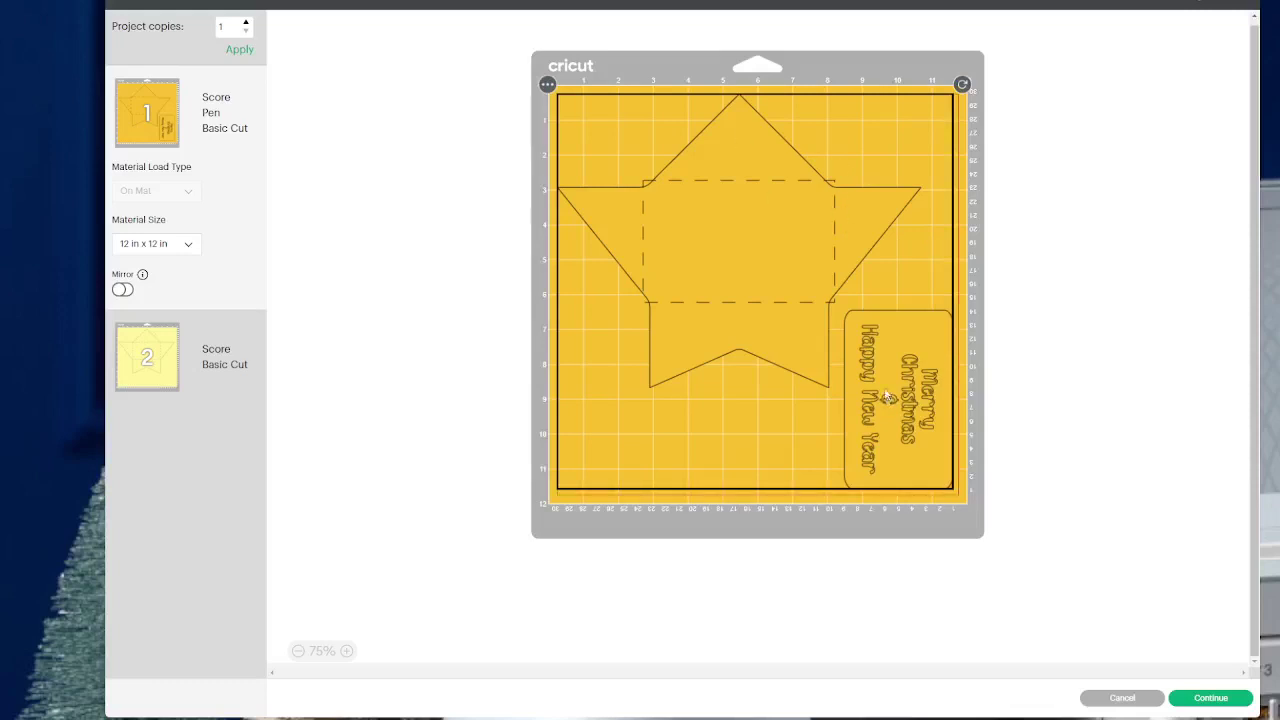
{"action": "left_click", "coordinate": [157, 359]}
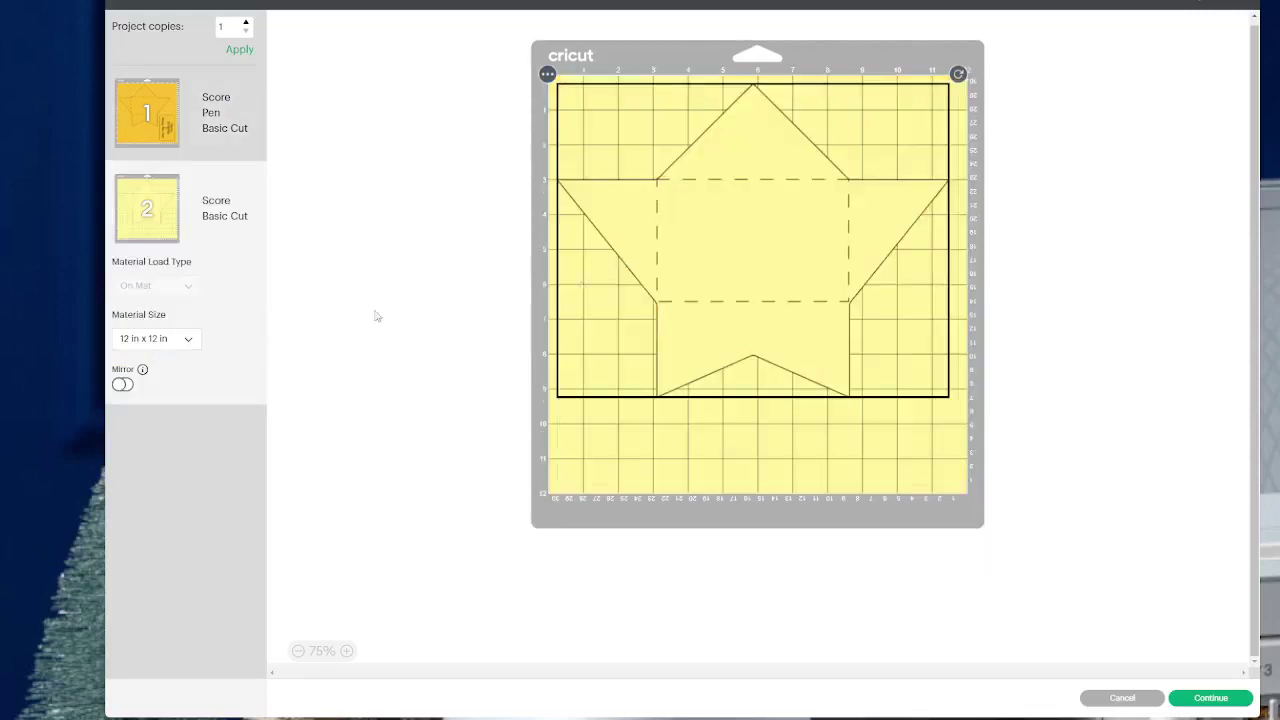
{"action": "left_click", "coordinate": [163, 101]}
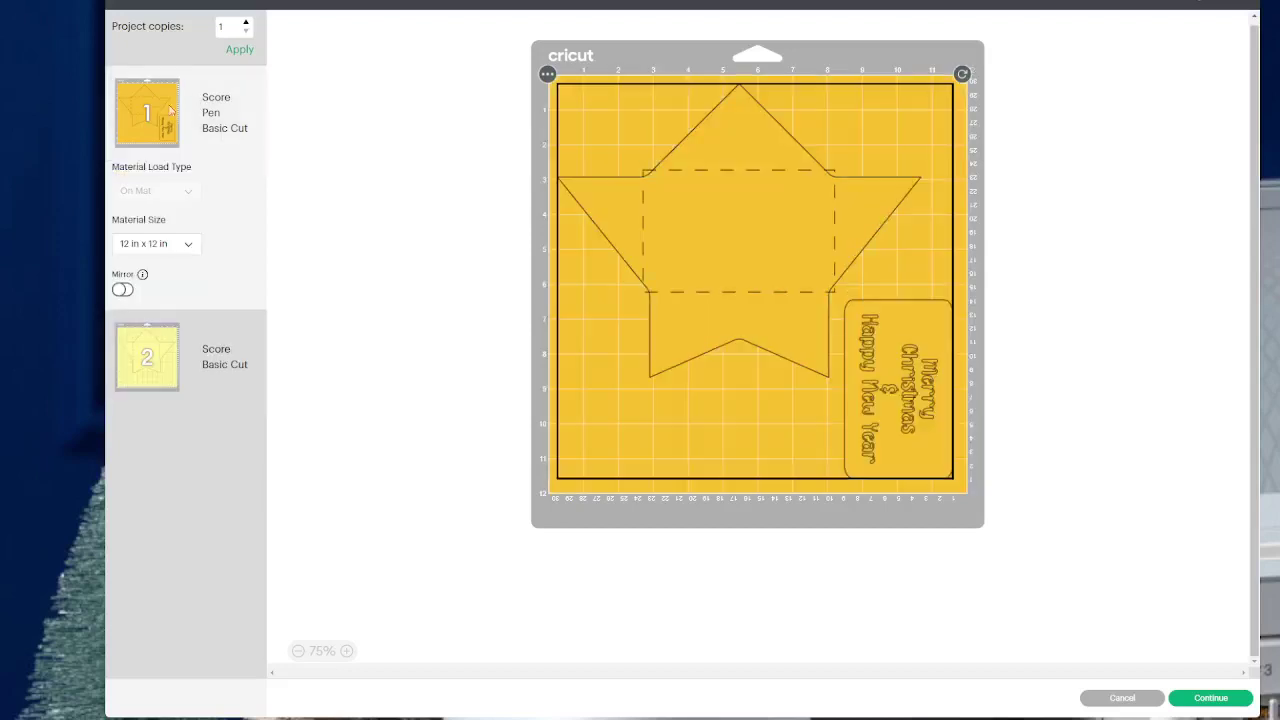